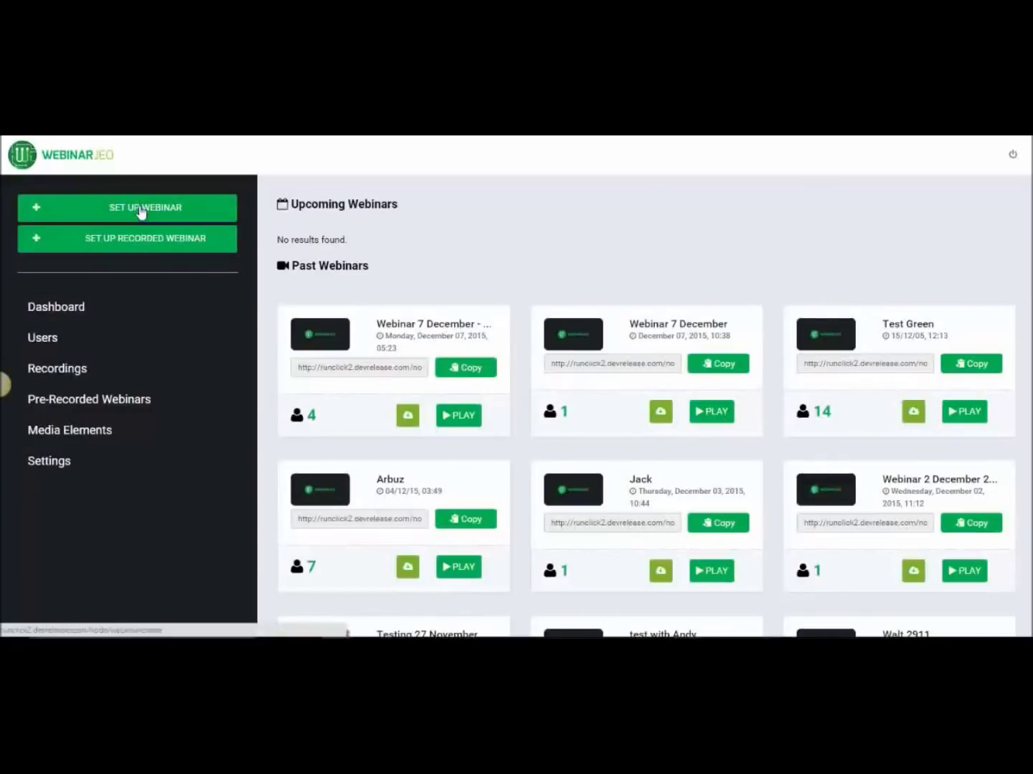
- Start a new webinar titled 'Let's Show it off!' described as 'Showing off the new Webinar JEO system'
left_click(142, 209)
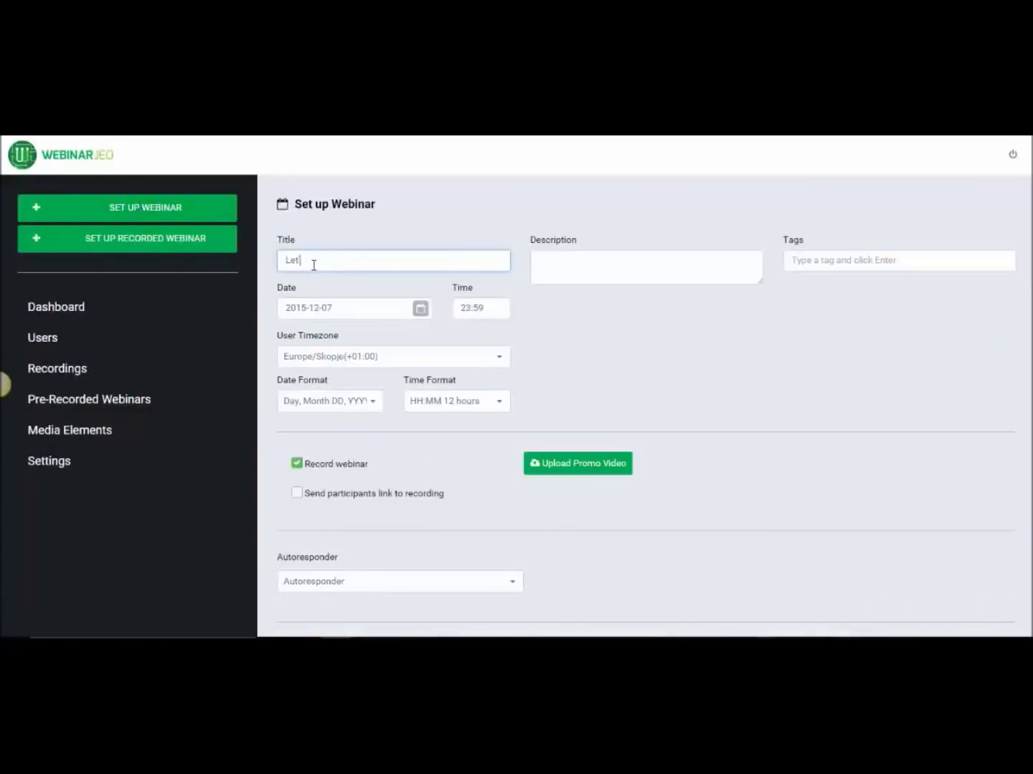
type("Let's Show it off!")
left_click(594, 270)
type("Showing off the new Webinar J")
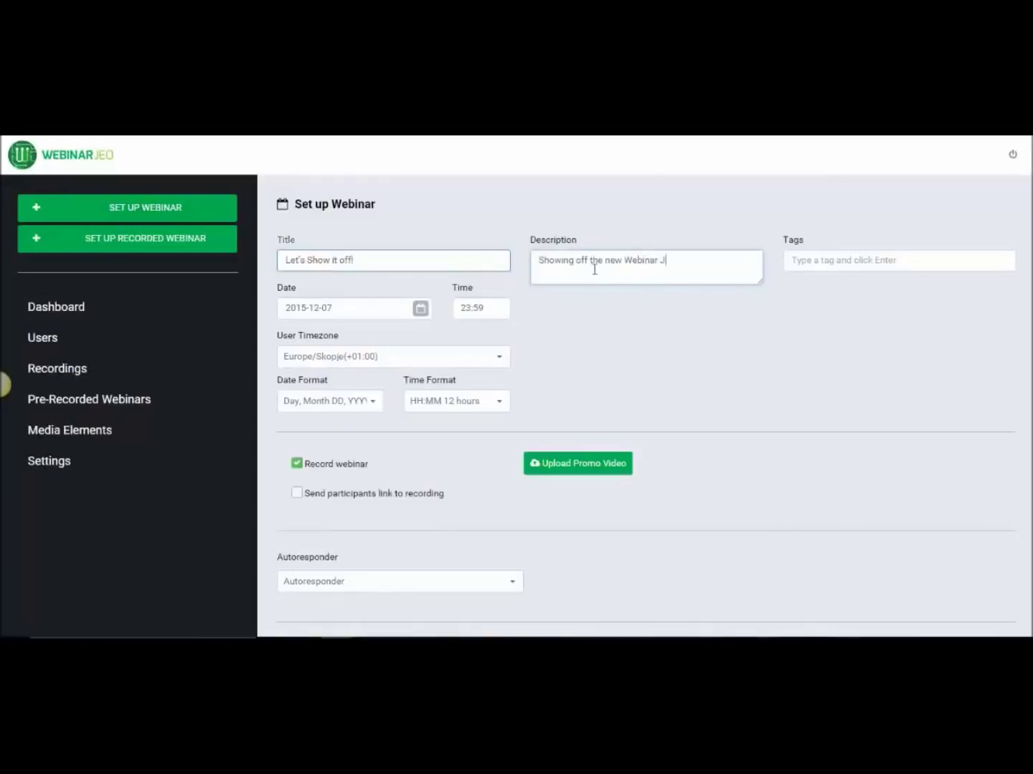
type("EO system Launching")
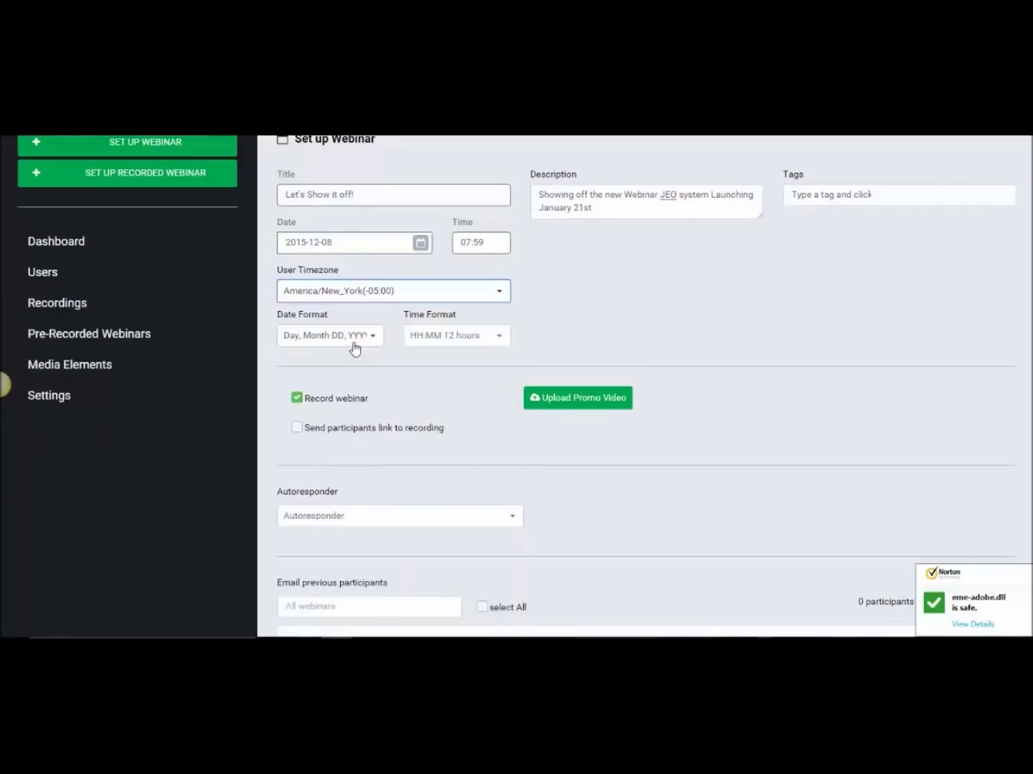
- Send participants the recording link, pick the Test autoresponder, create the webinar and copy its join link
left_click(376, 432)
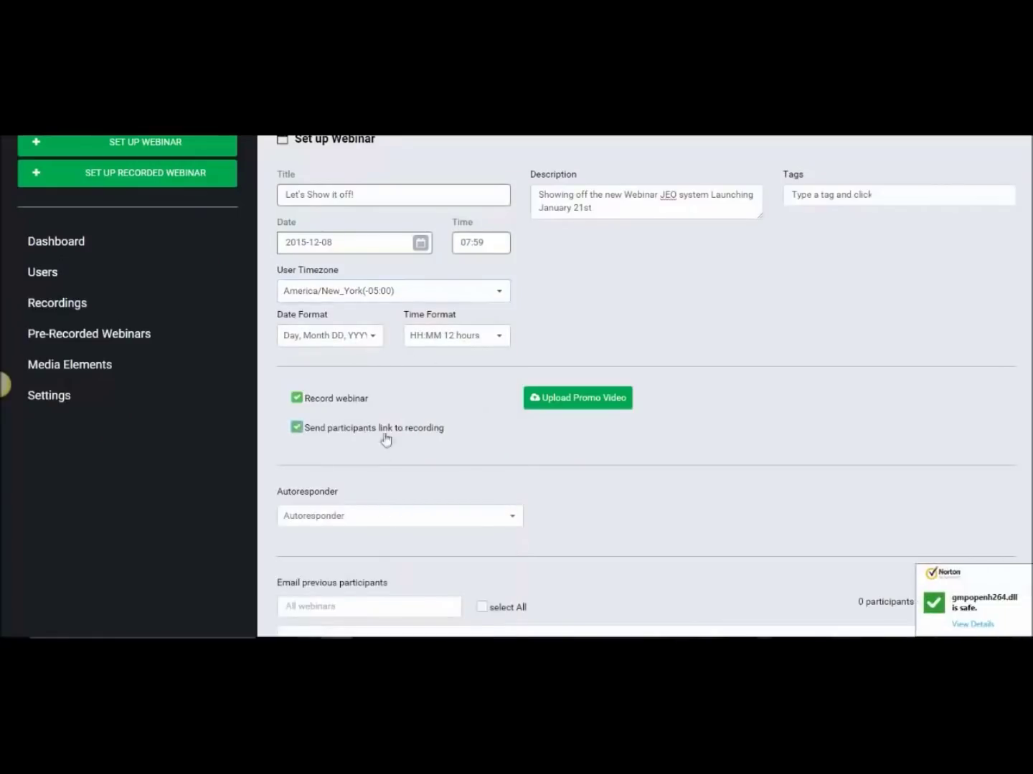
left_click(514, 520)
left_click(487, 559)
scroll(570, 498, "down", 2)
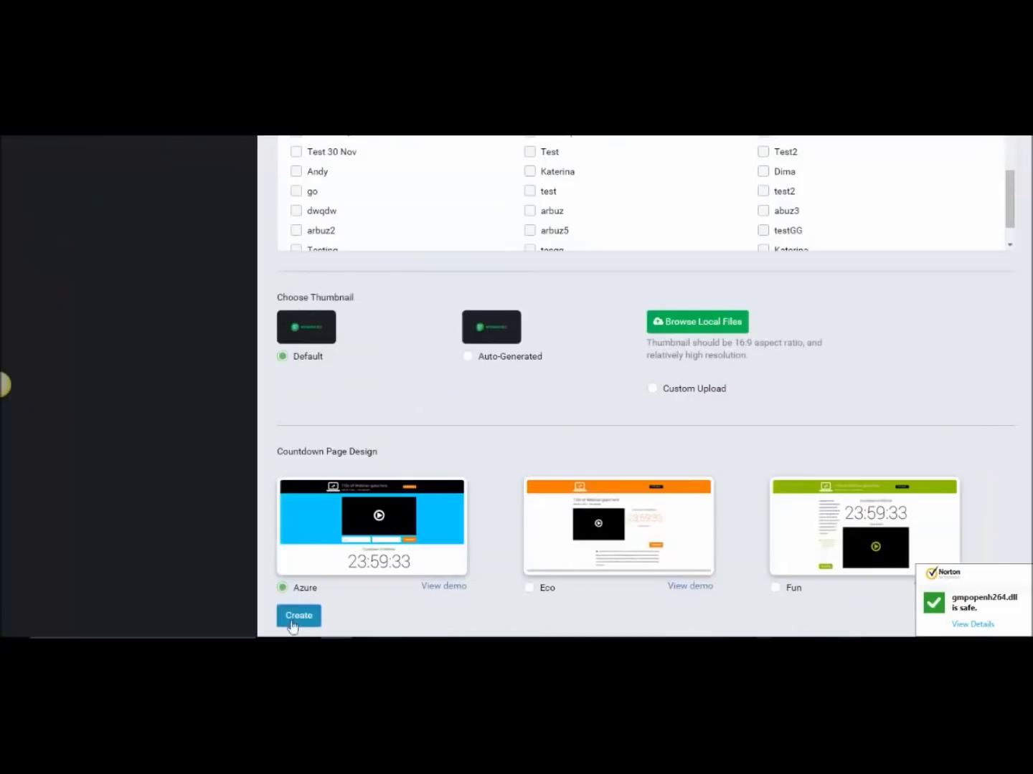
left_click(295, 616)
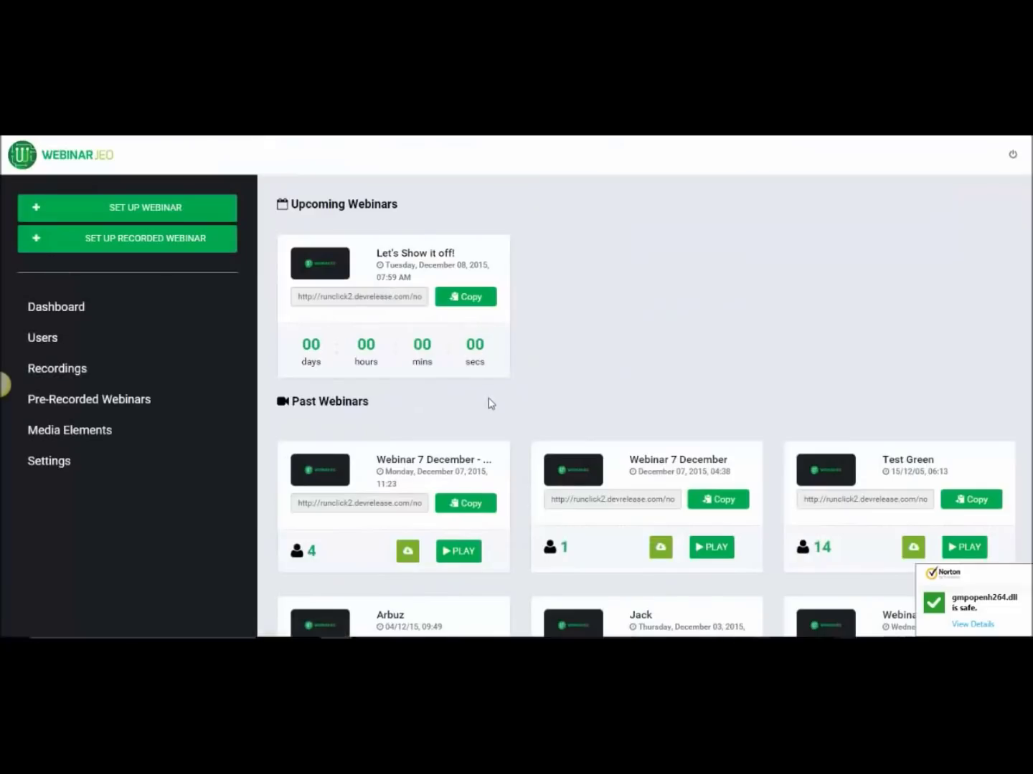
left_click(455, 301)
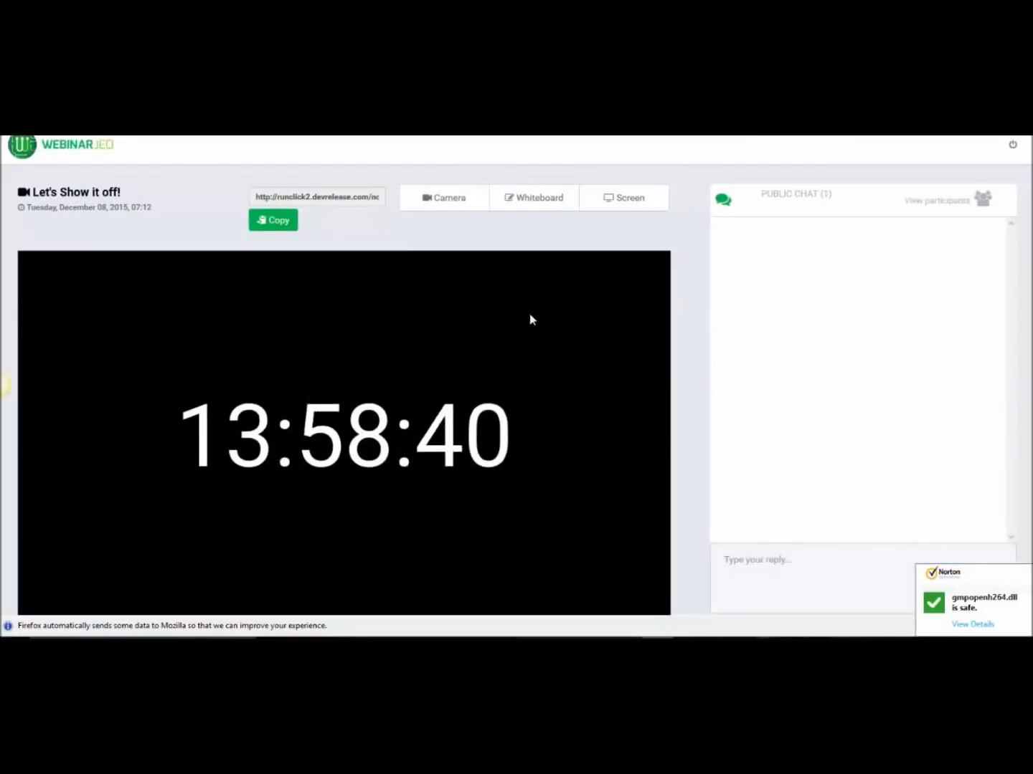
- Register a test attendee with their name and email in the second window, then return to the host room
scroll(531, 319, "down", 1)
scroll(571, 334, "up", 1)
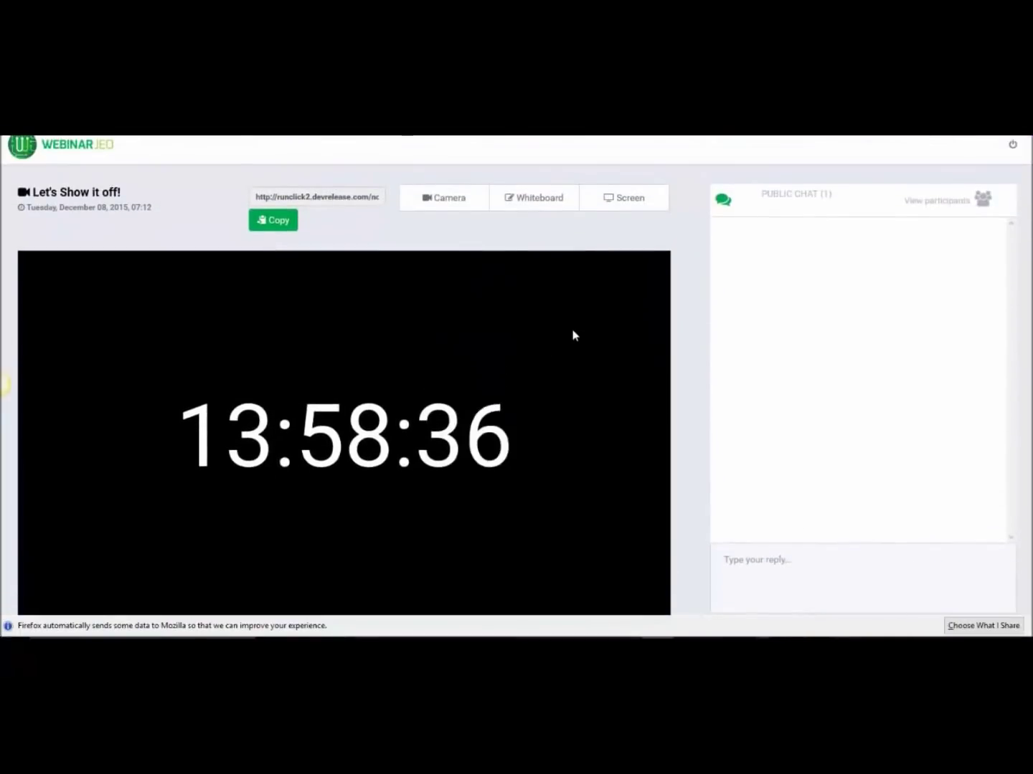
scroll(571, 334, "down", 1)
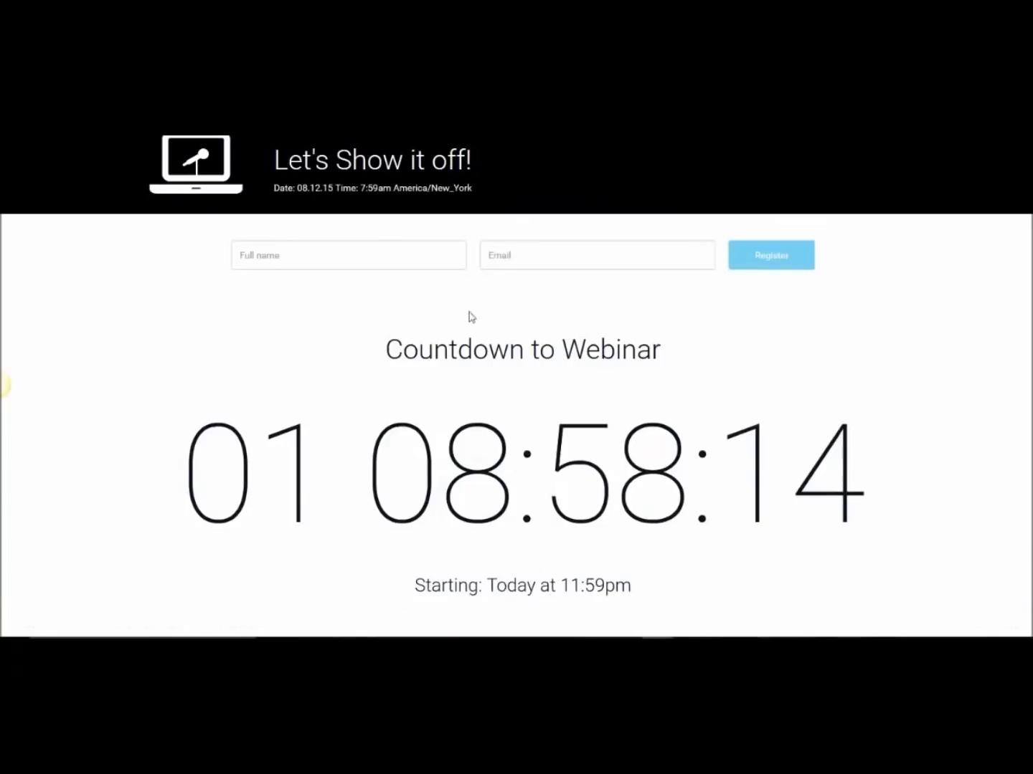
left_click(359, 261)
type("Walt")
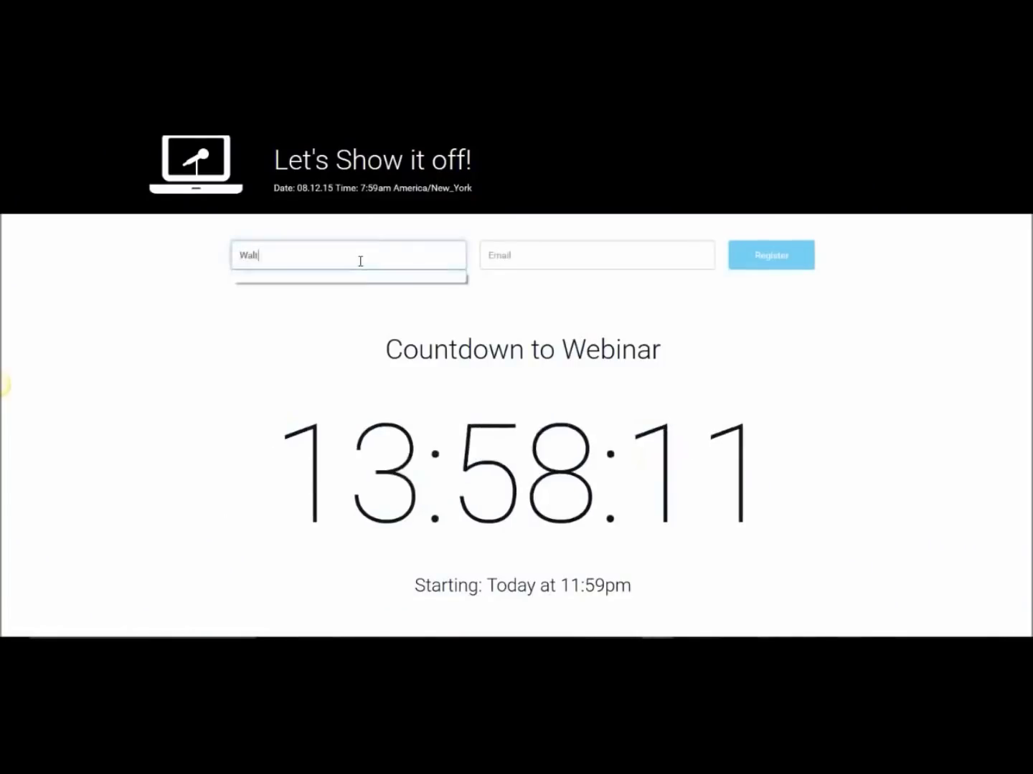
key("Tab")
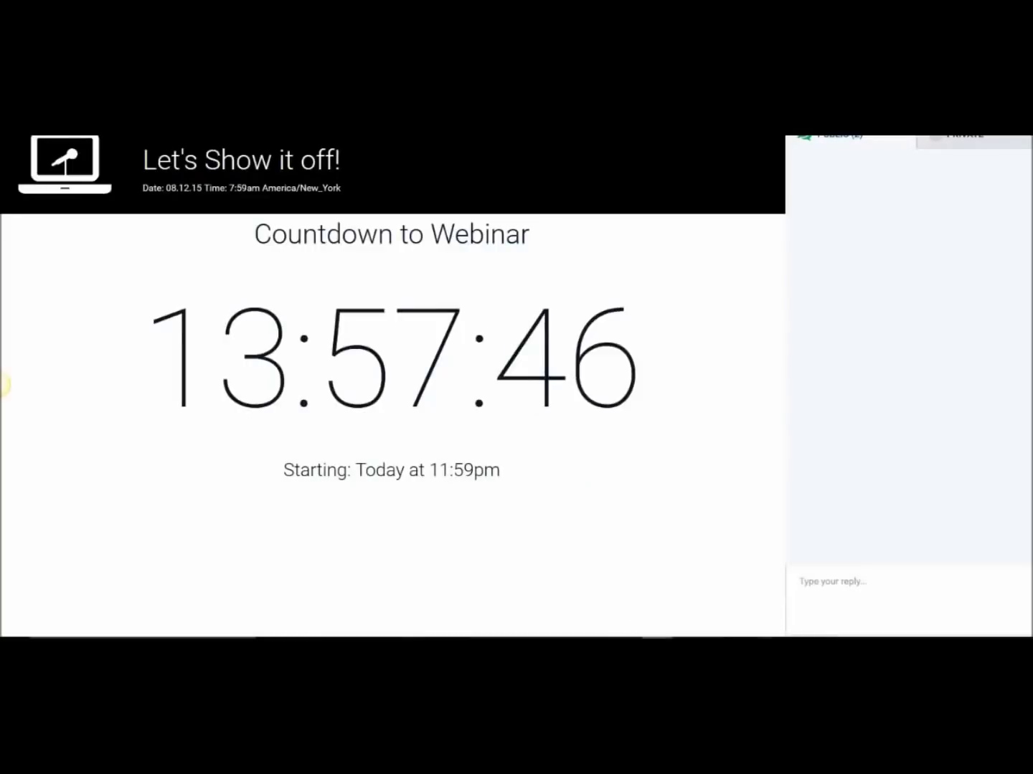
left_click(609, 621)
- Start the webinar and allow camera and microphone access
left_click(93, 604)
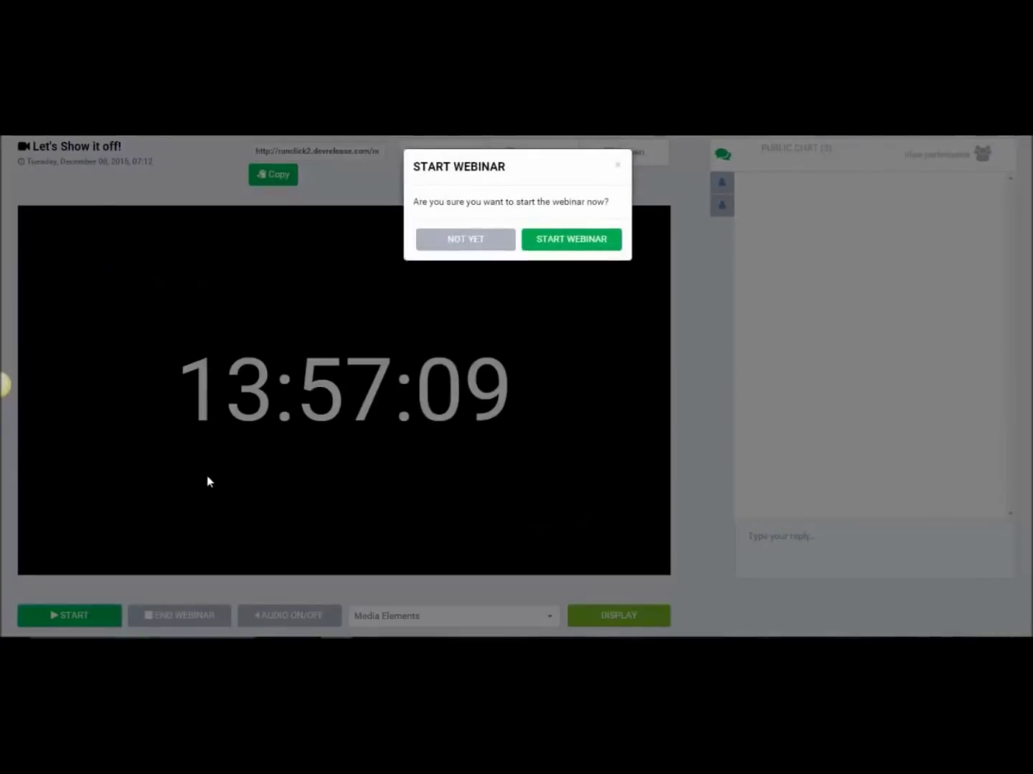
left_click(532, 246)
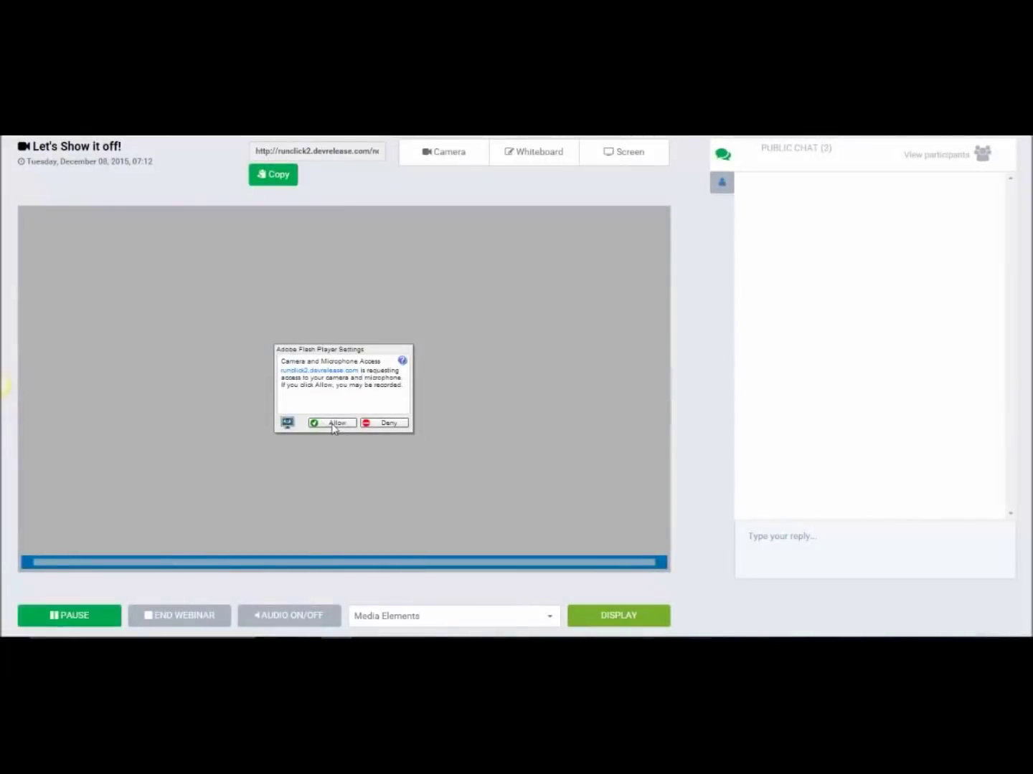
left_click(336, 423)
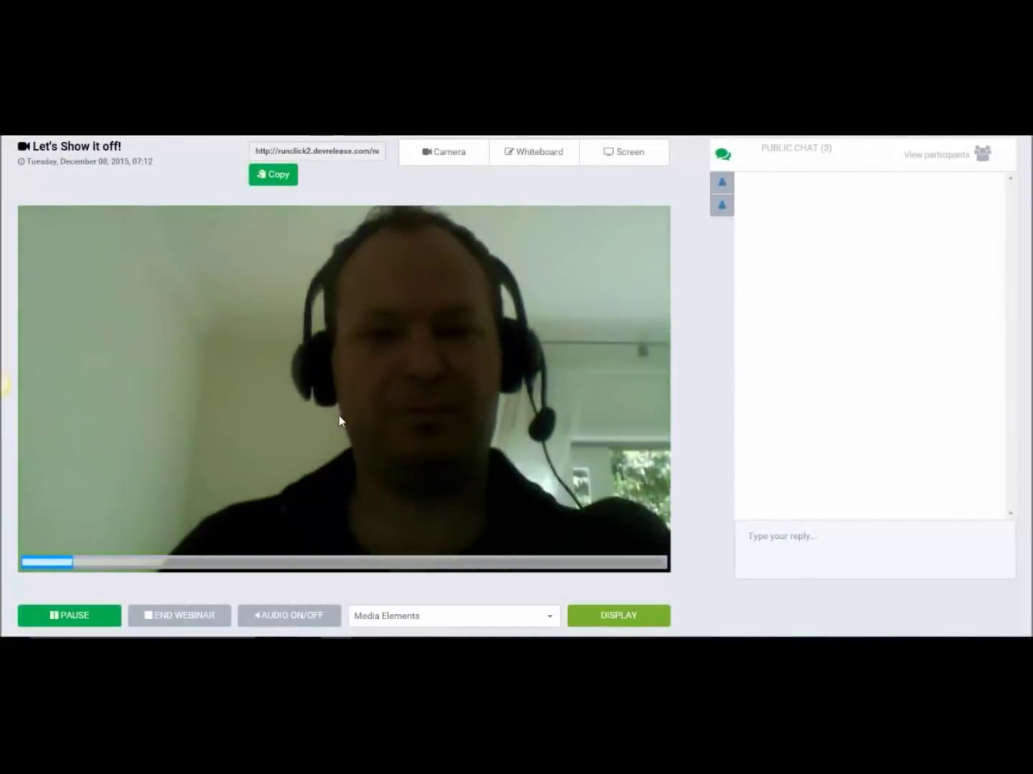
- Draw a looping freehand pen shape on the whiteboard, then check the attendee's view
left_click(543, 158)
left_click(34, 297)
mouse_move(224, 300)
left_mouse_down()
mouse_move(344, 348)
mouse_move(474, 486)
mouse_move(162, 455)
mouse_move(227, 294)
left_mouse_up()
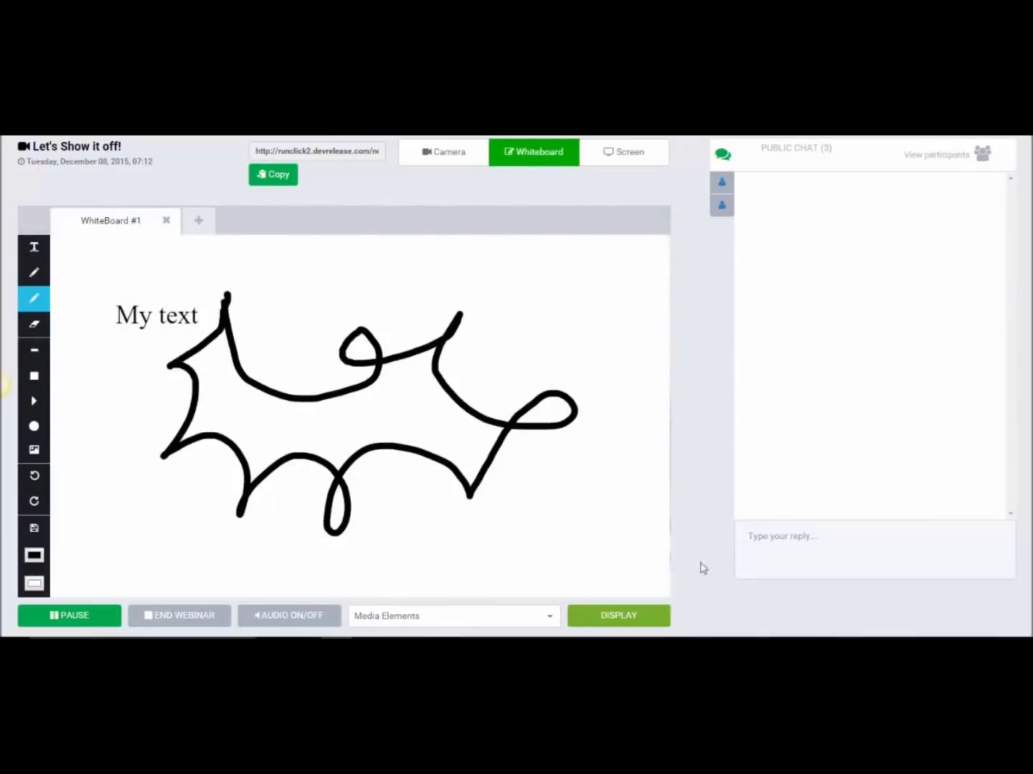
left_click(735, 595)
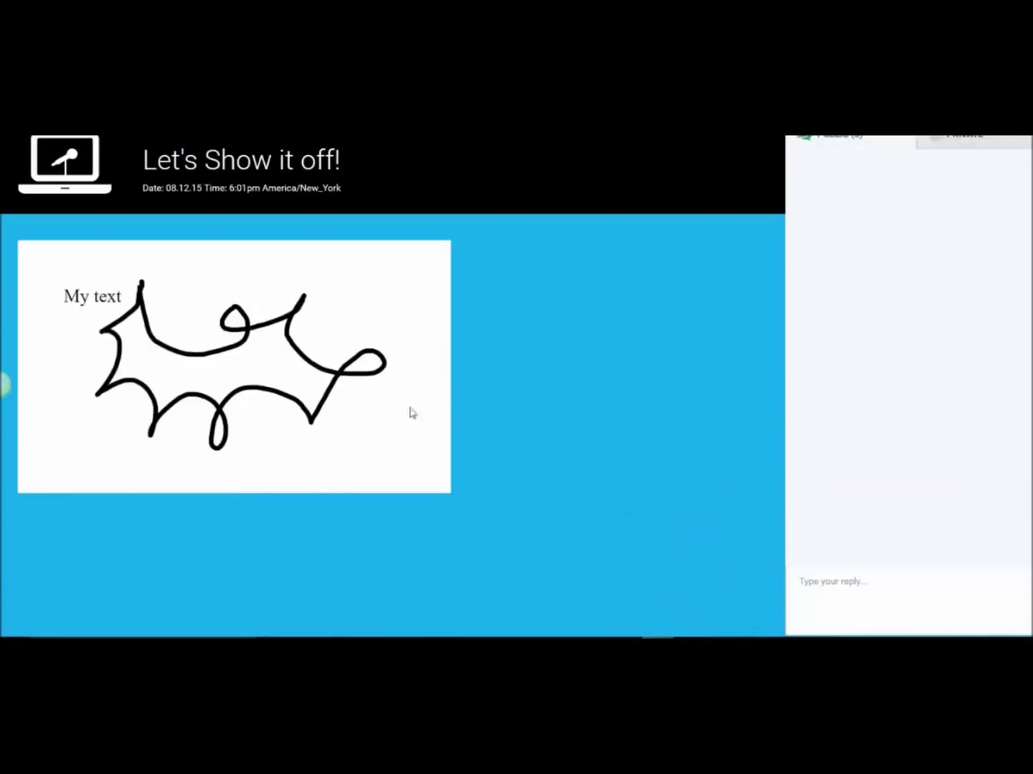
- As the attendee, send the public chat message 'Hi There - Great Drawing!!'
left_click(843, 596)
type("Hi There")
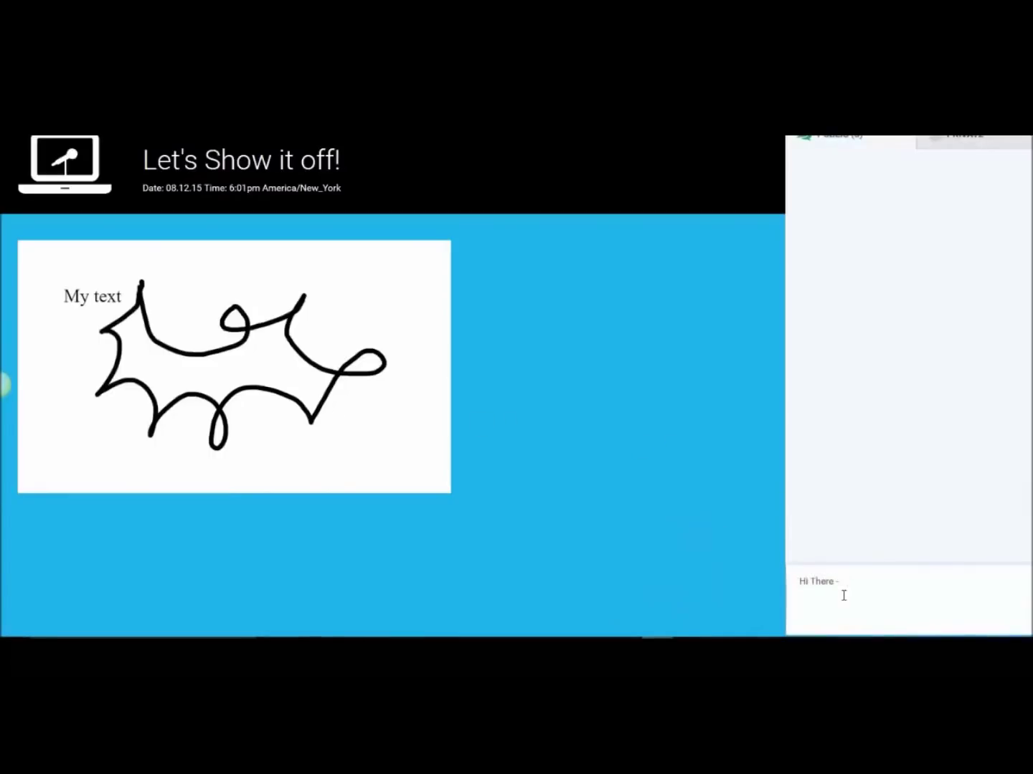
type(" - Great Drawing!!")
key("Return")
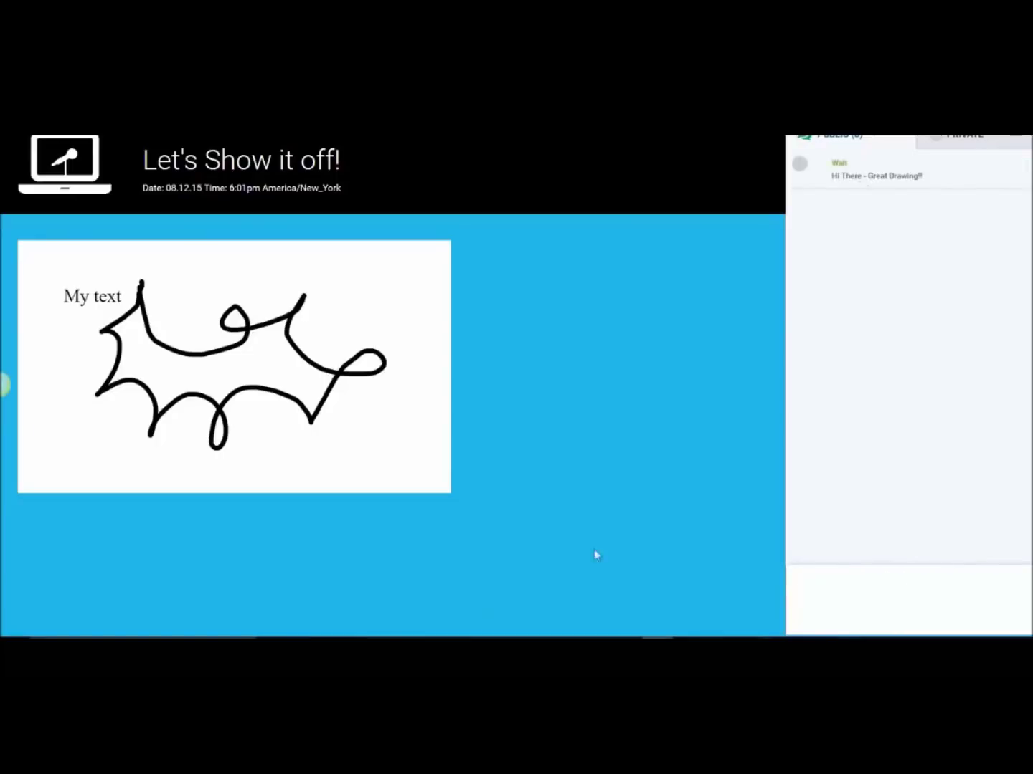
- As host, reply 'thanks - I really appreciate it.' and 'Let's take this chat private'
key("alt+Tab")
left_click(784, 535)
type("thanks - I really appreciate it.")
key("Return")
type("Le")
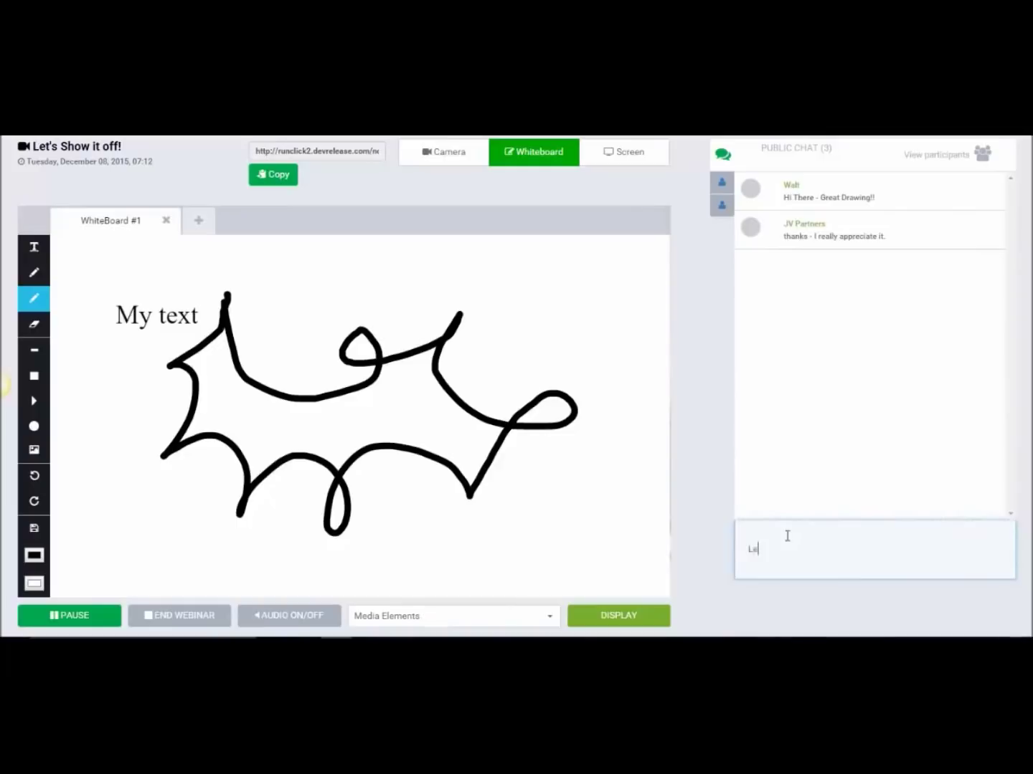
type("t's take this chat private")
key("Return")
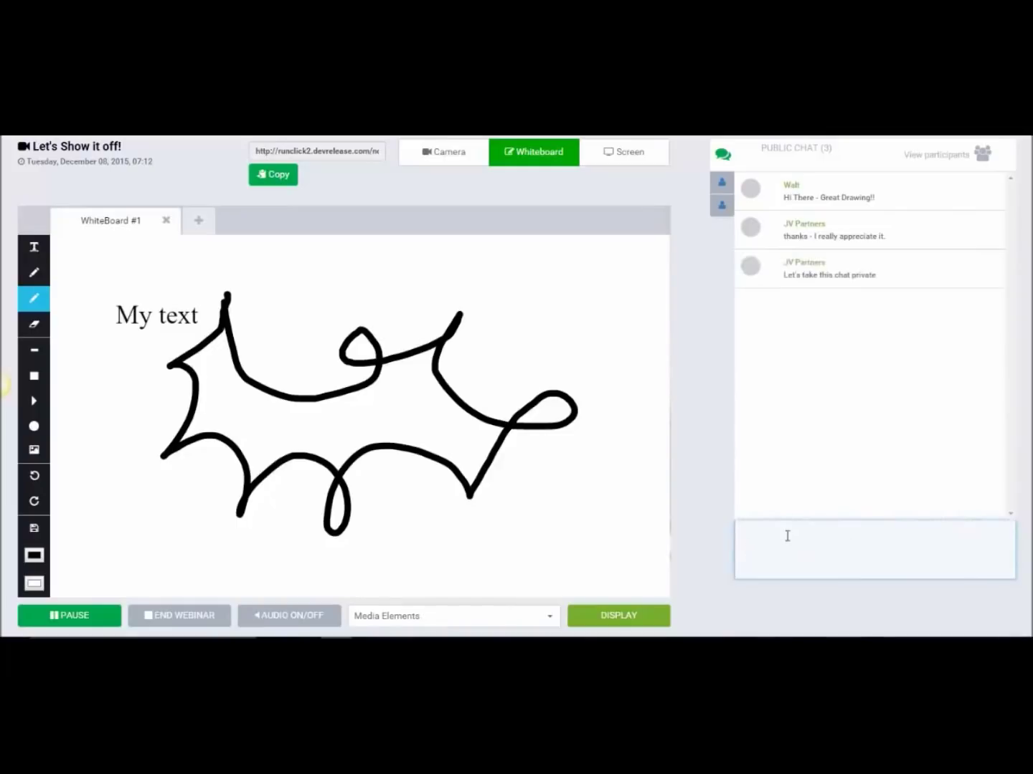
left_click(935, 159)
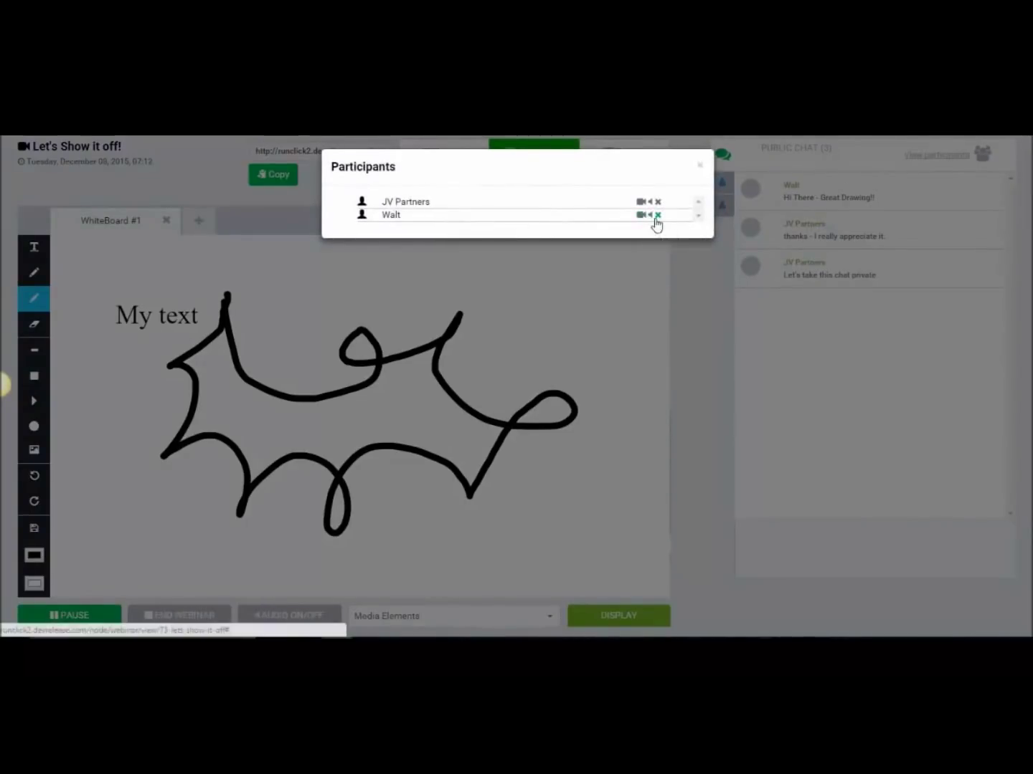
- Open a private chat with the attendee and send their reply 'Ok - understood' from the attendee window
left_click(387, 216)
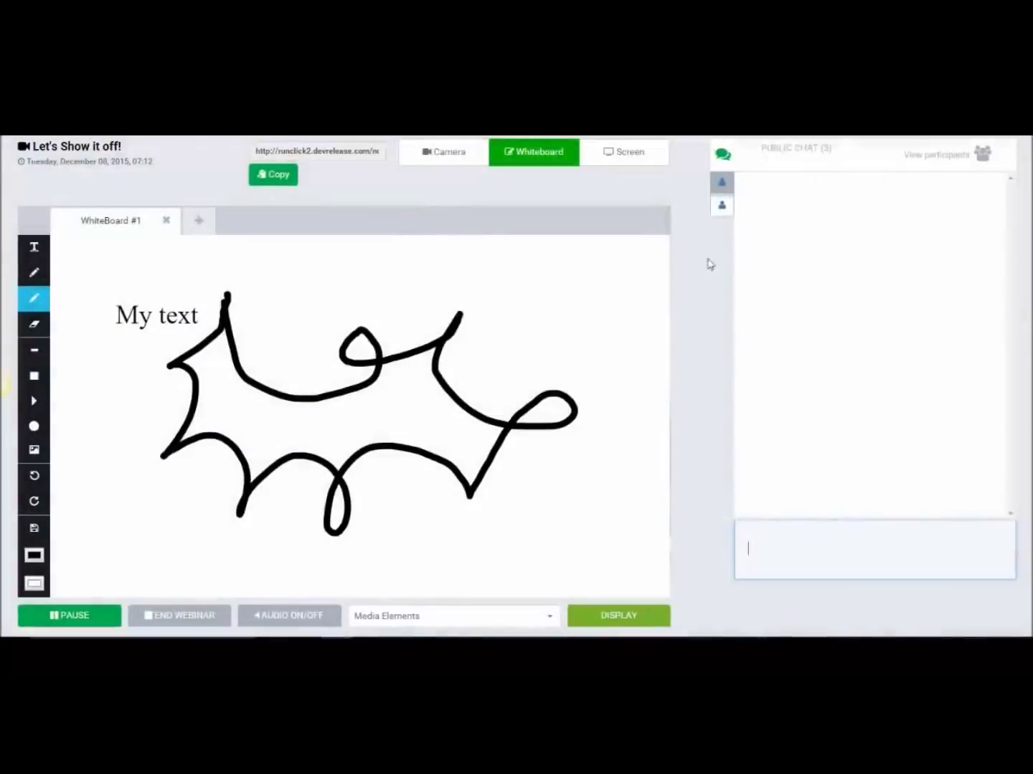
key("alt+Tab")
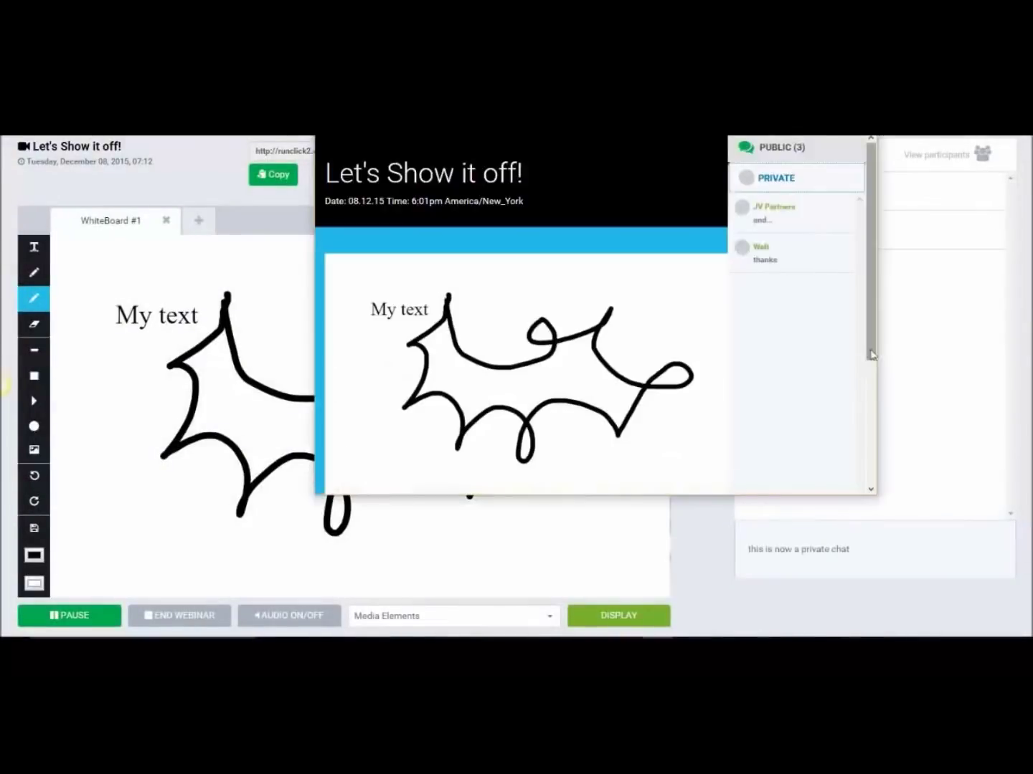
scroll(807, 463, "down", 5)
type("Ok - understo")
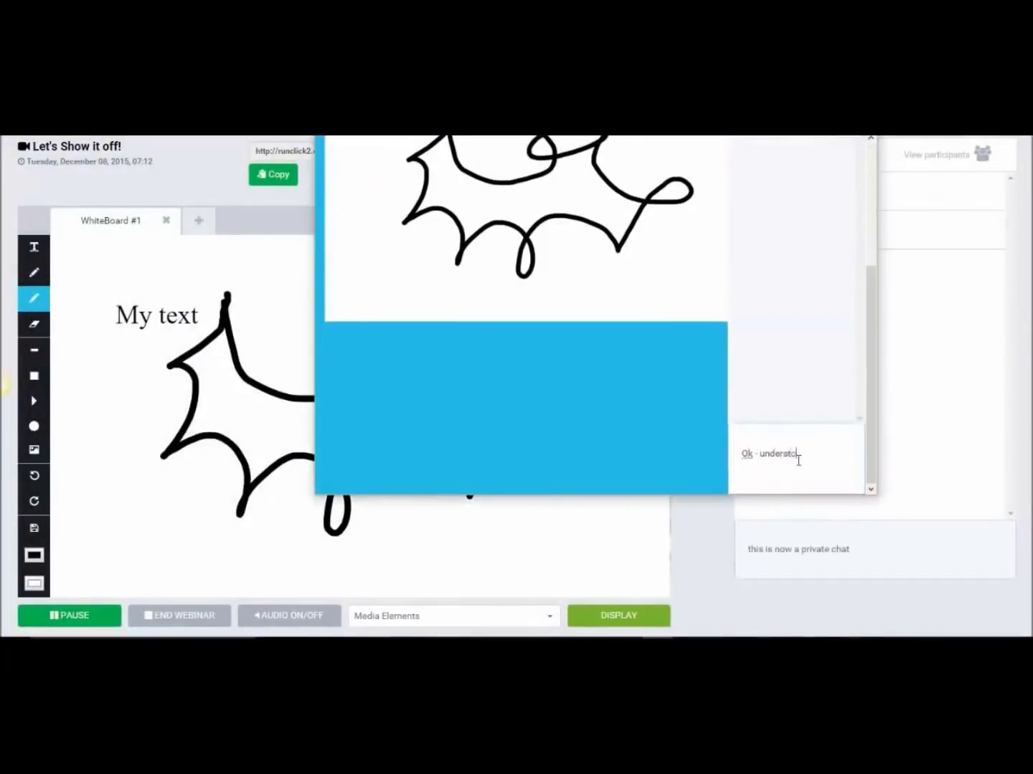
type("od")
key("Return")
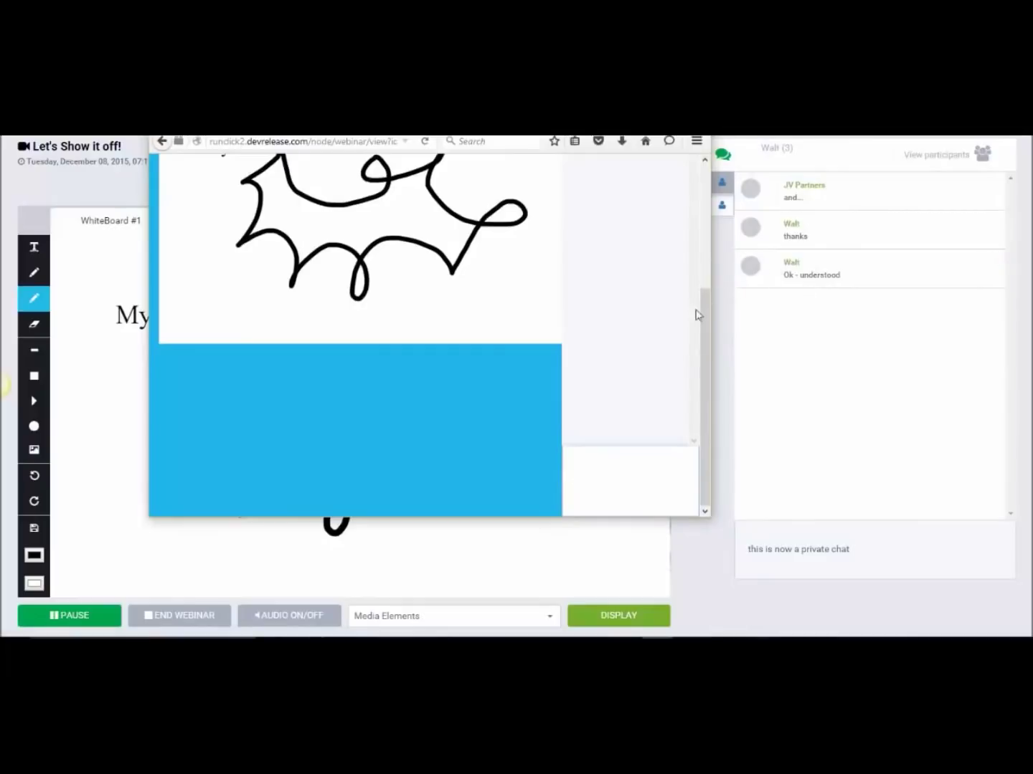
- Switch the attendee's viewer back to the public chat messages, then return to the presenter page
left_click_drag(696, 312, 716, 181)
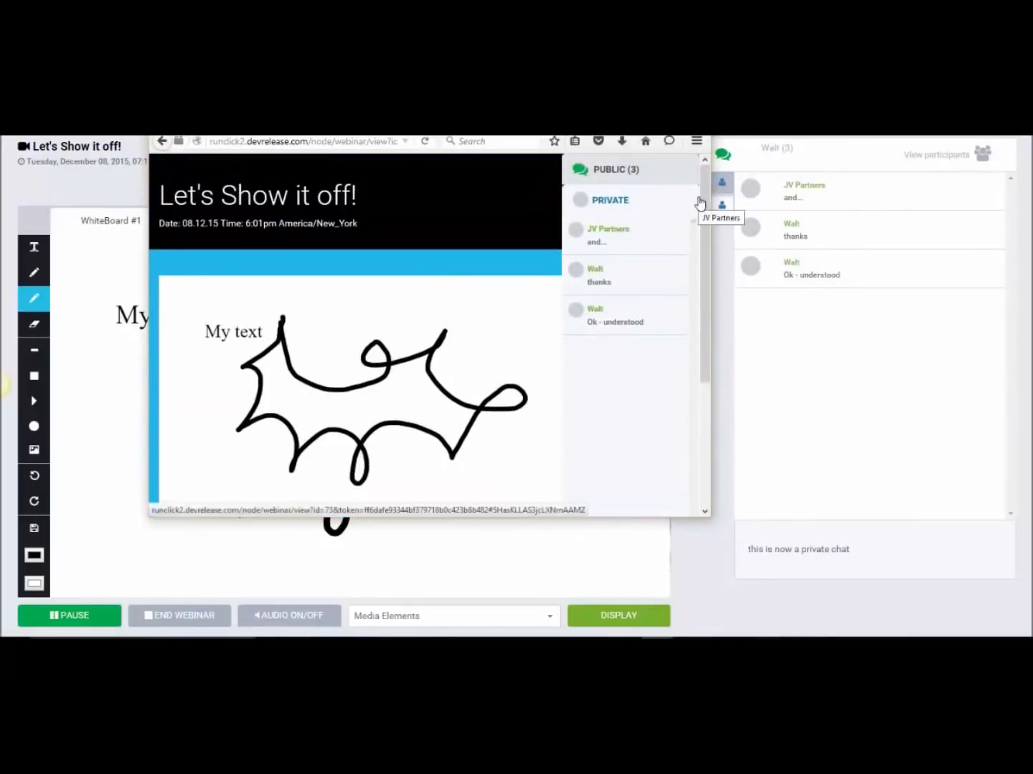
left_click(634, 172)
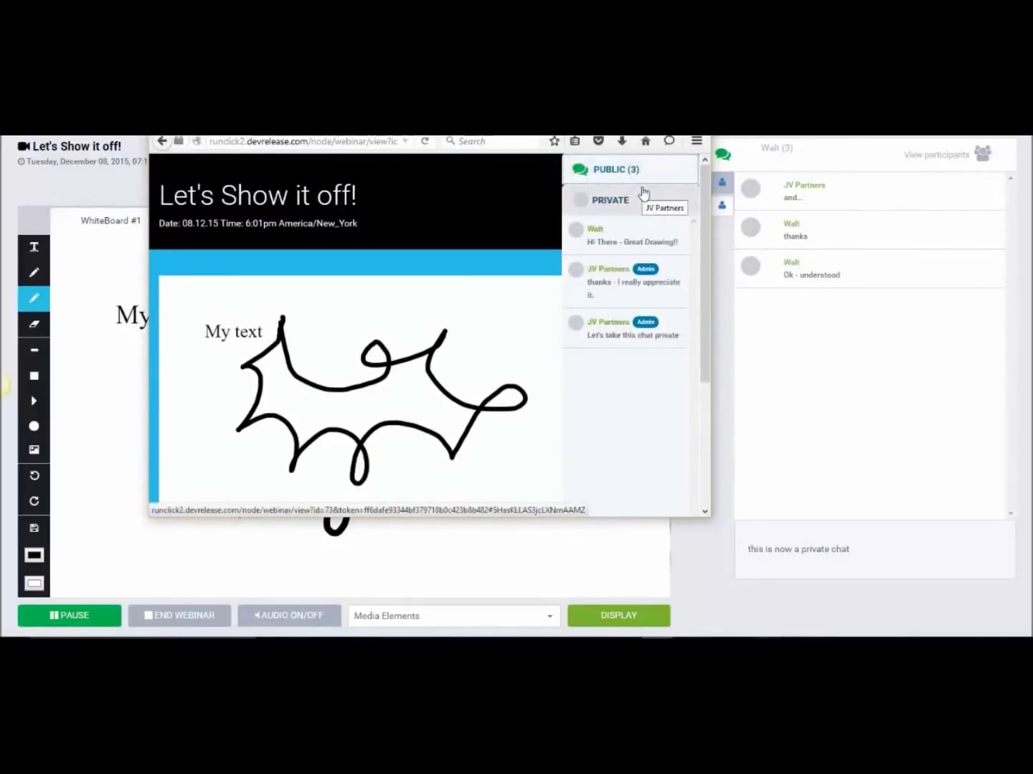
left_click(115, 397)
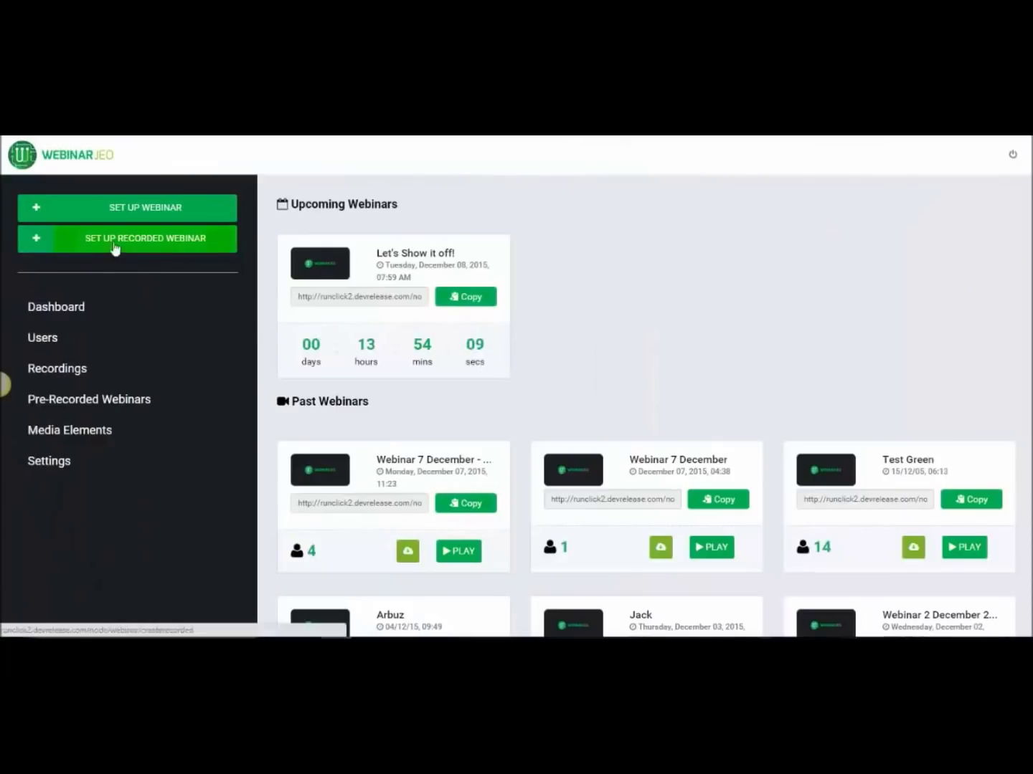
left_click(120, 248)
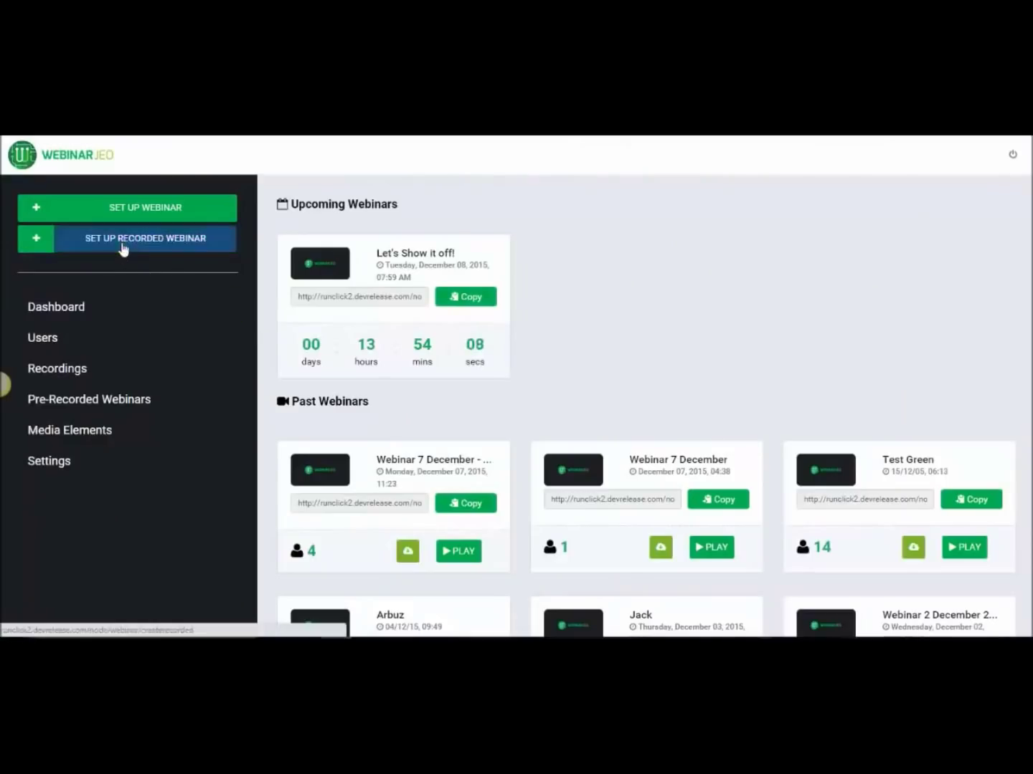
left_click(500, 250)
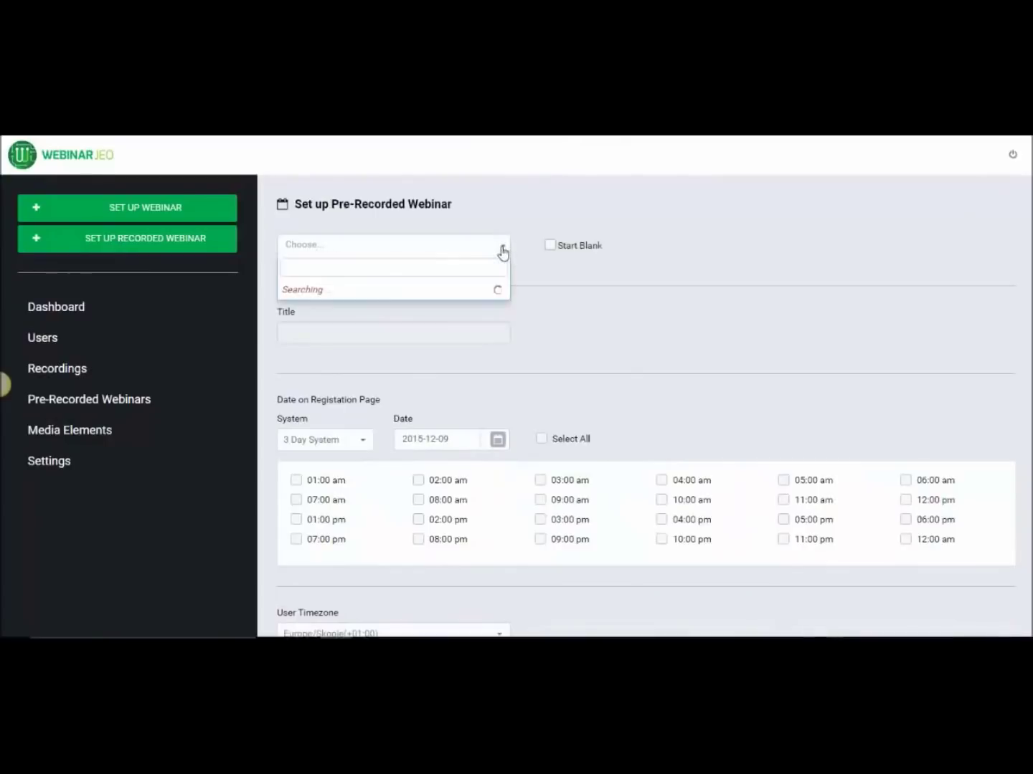
scroll(388, 322, "down", 1)
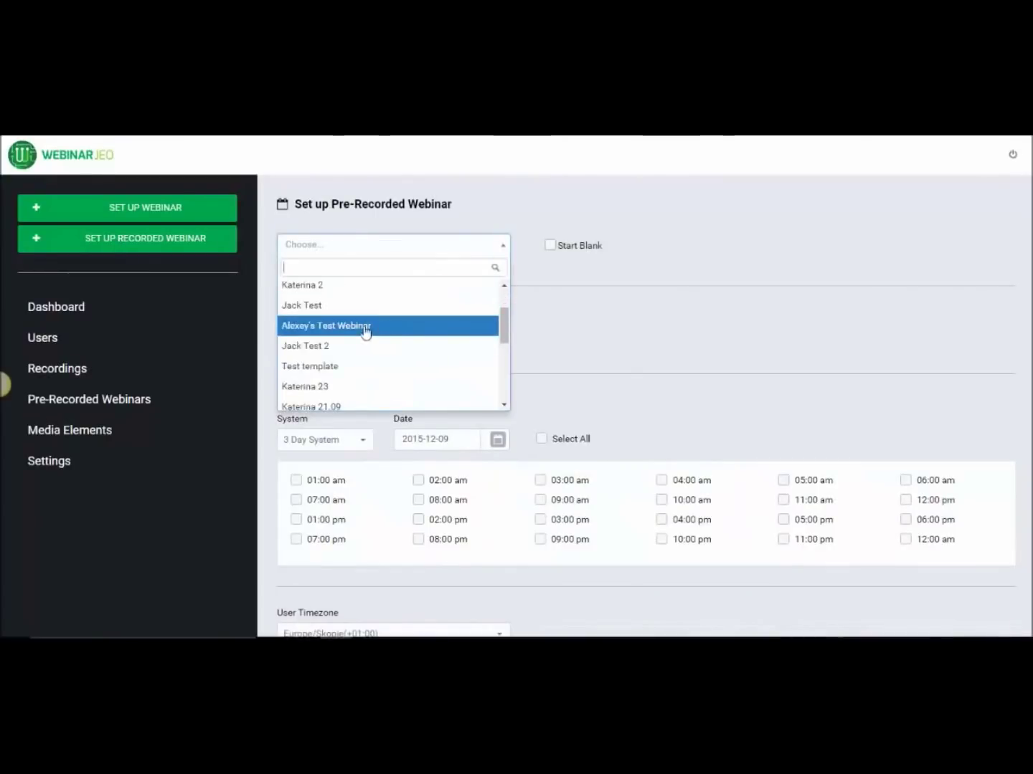
left_click(364, 327)
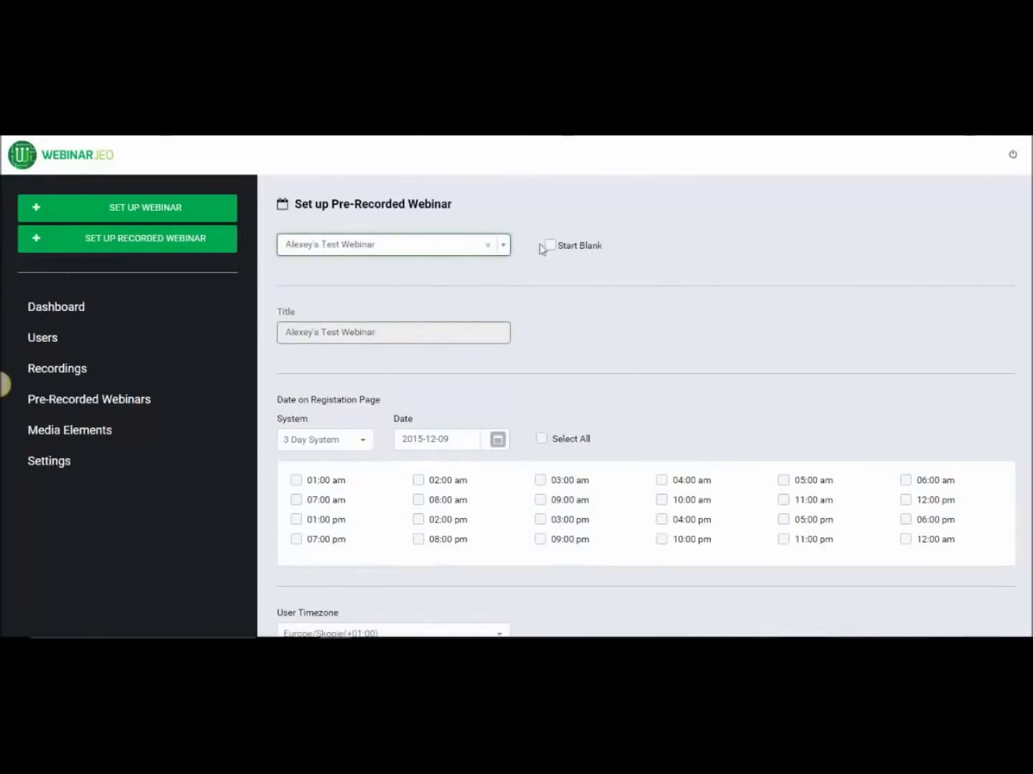
left_click(545, 246)
left_click(480, 332)
type("Recorded Webinar")
left_click(552, 335)
type("http://vimeo.com/136577857")
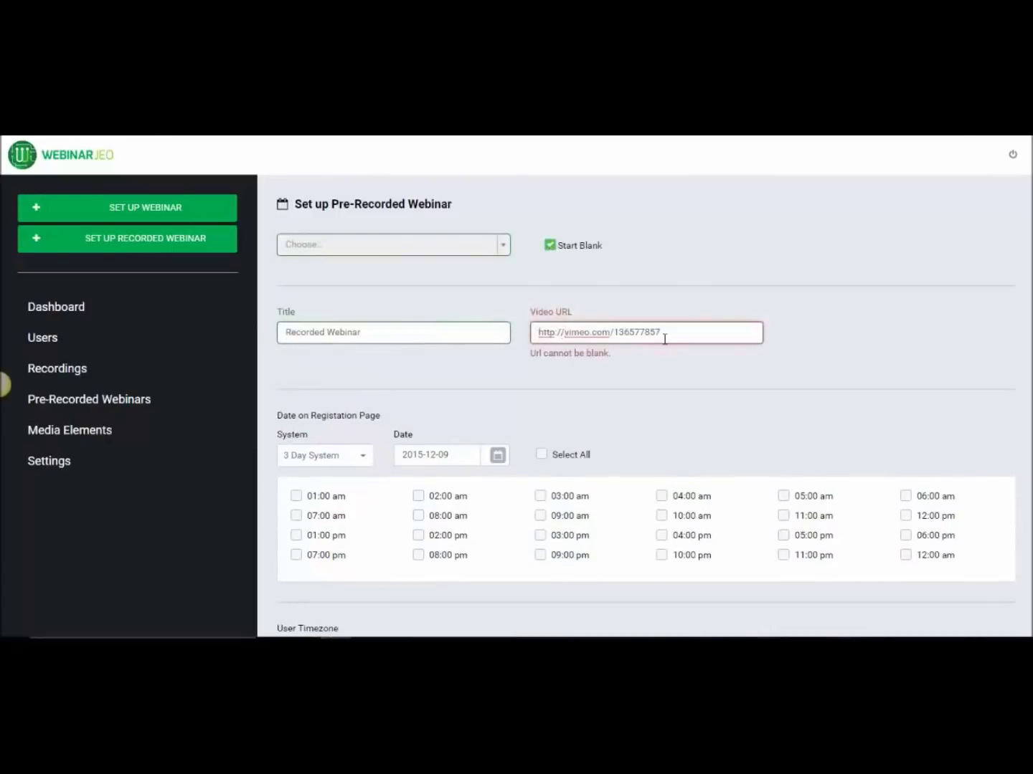
key("Tab")
- Schedule 7:00 pm, 5:00 pm and 9:00 am showings in America/New_York, enable notifications, and create it
scroll(566, 388, "down", 1)
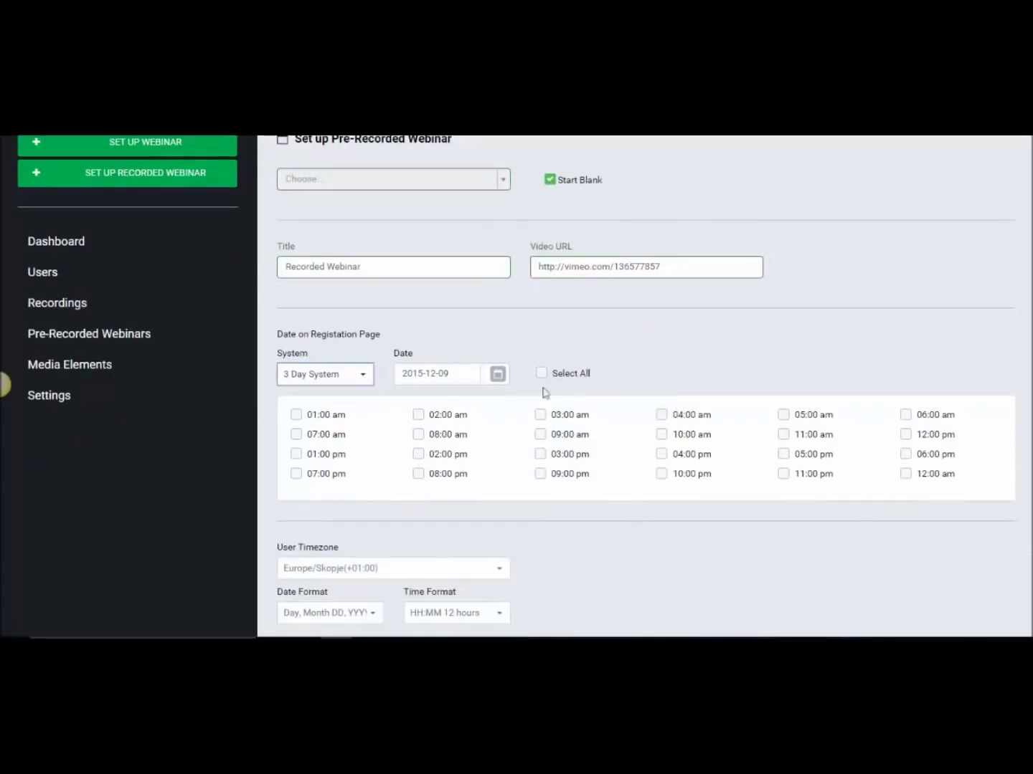
left_click(296, 474)
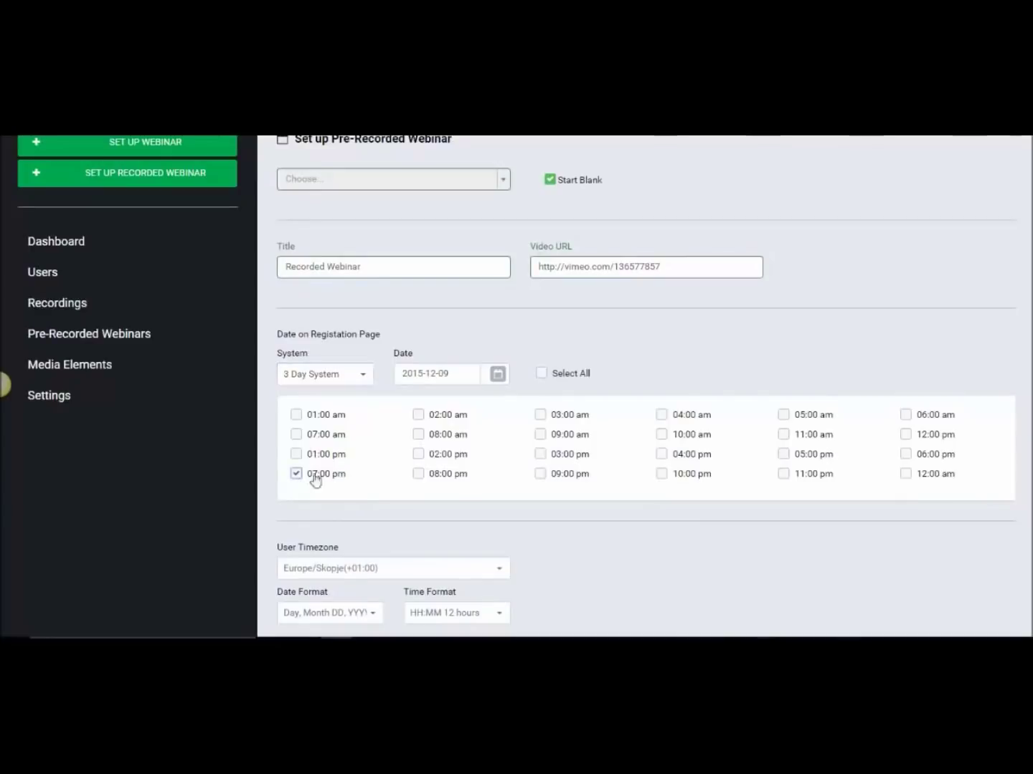
left_click(784, 453)
left_click(540, 435)
scroll(616, 441, "down", 1)
scroll(616, 441, "down", 1)
left_click(441, 449)
scroll(579, 435, "down", 2)
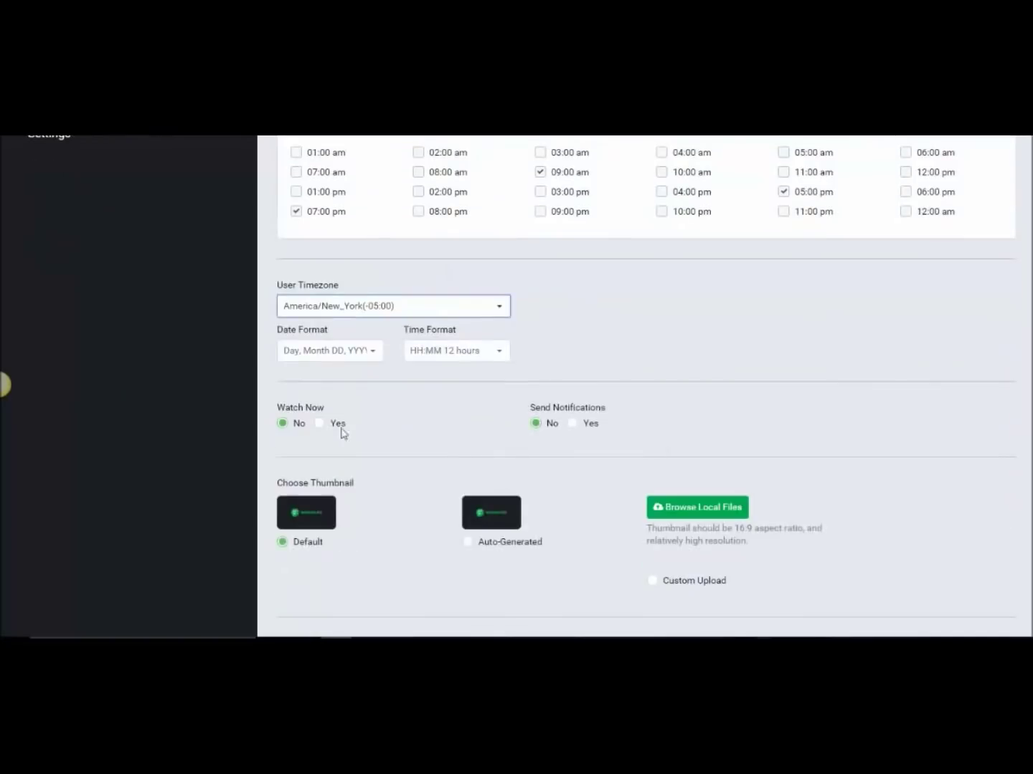
left_click(572, 423)
scroll(682, 431, "down", 3)
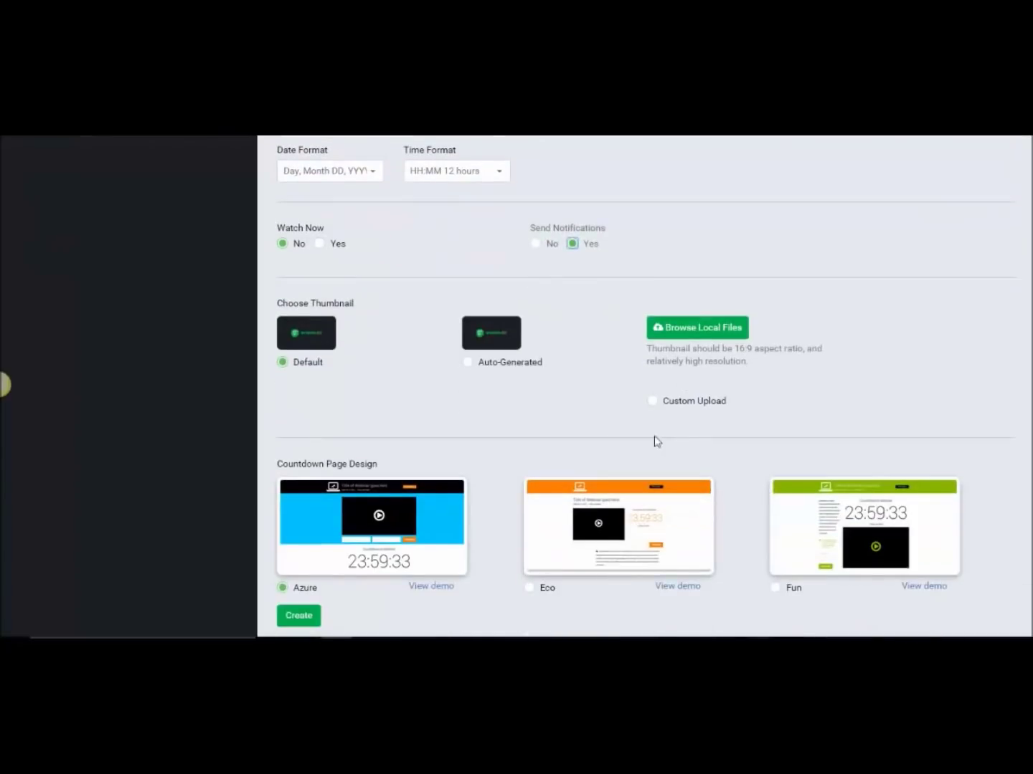
left_click(300, 621)
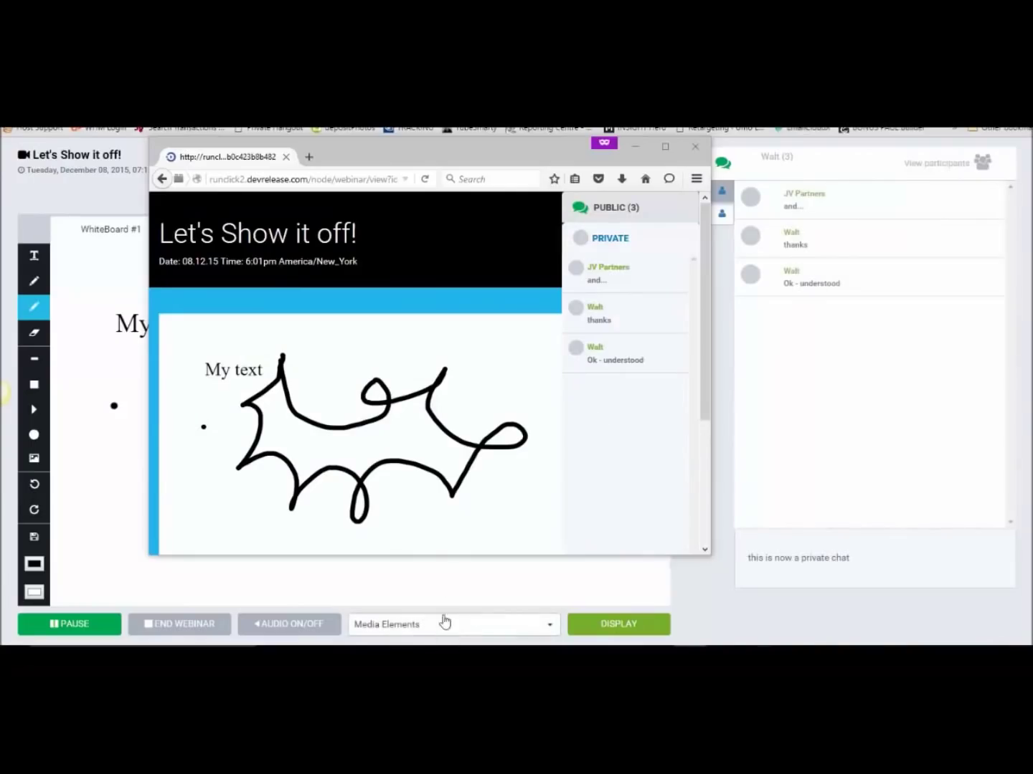
- Display the Quiz media element to attendees and check it in the attendee's viewer window
left_click(449, 588)
left_click(511, 629)
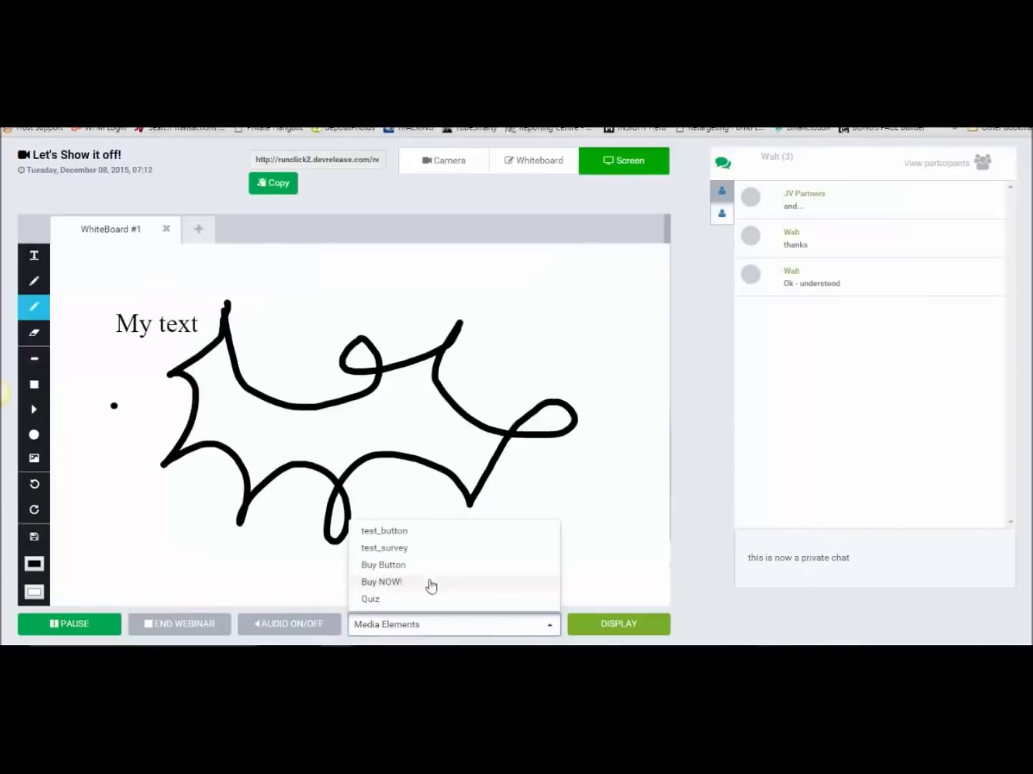
left_click(594, 627)
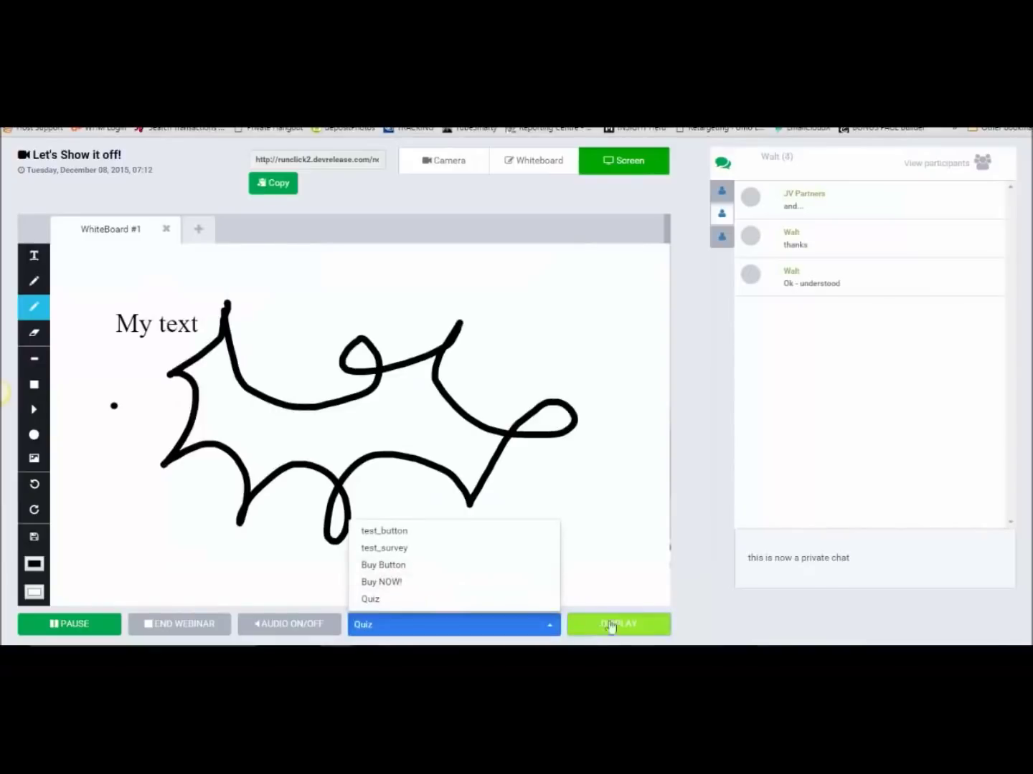
left_click(406, 595)
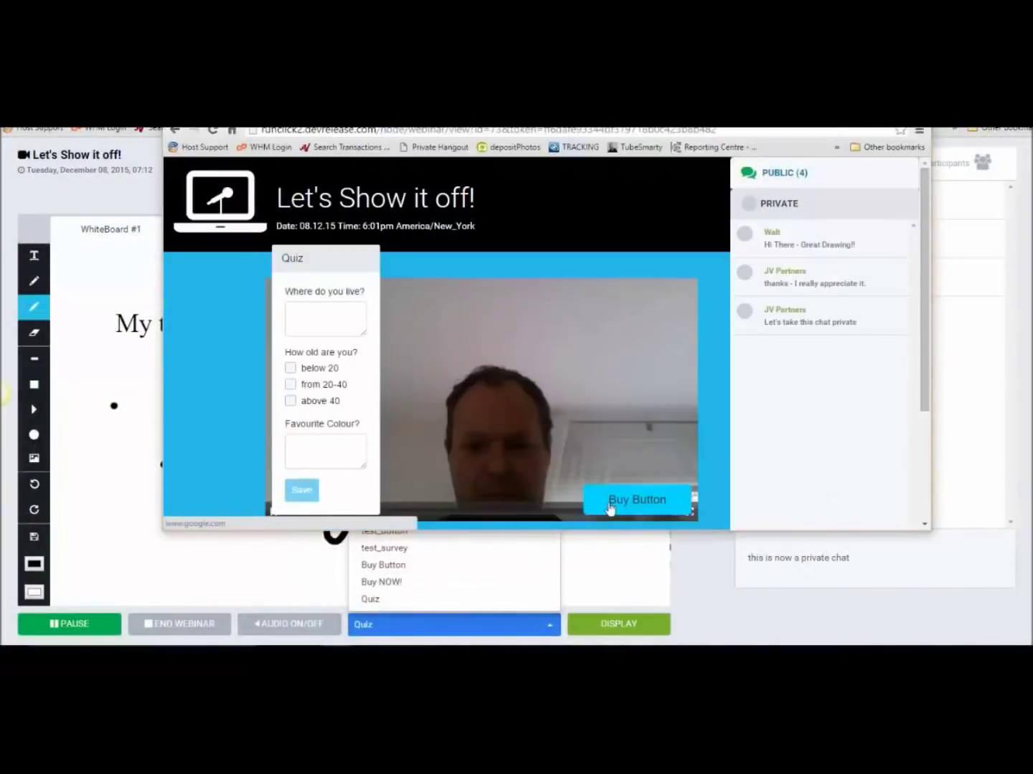